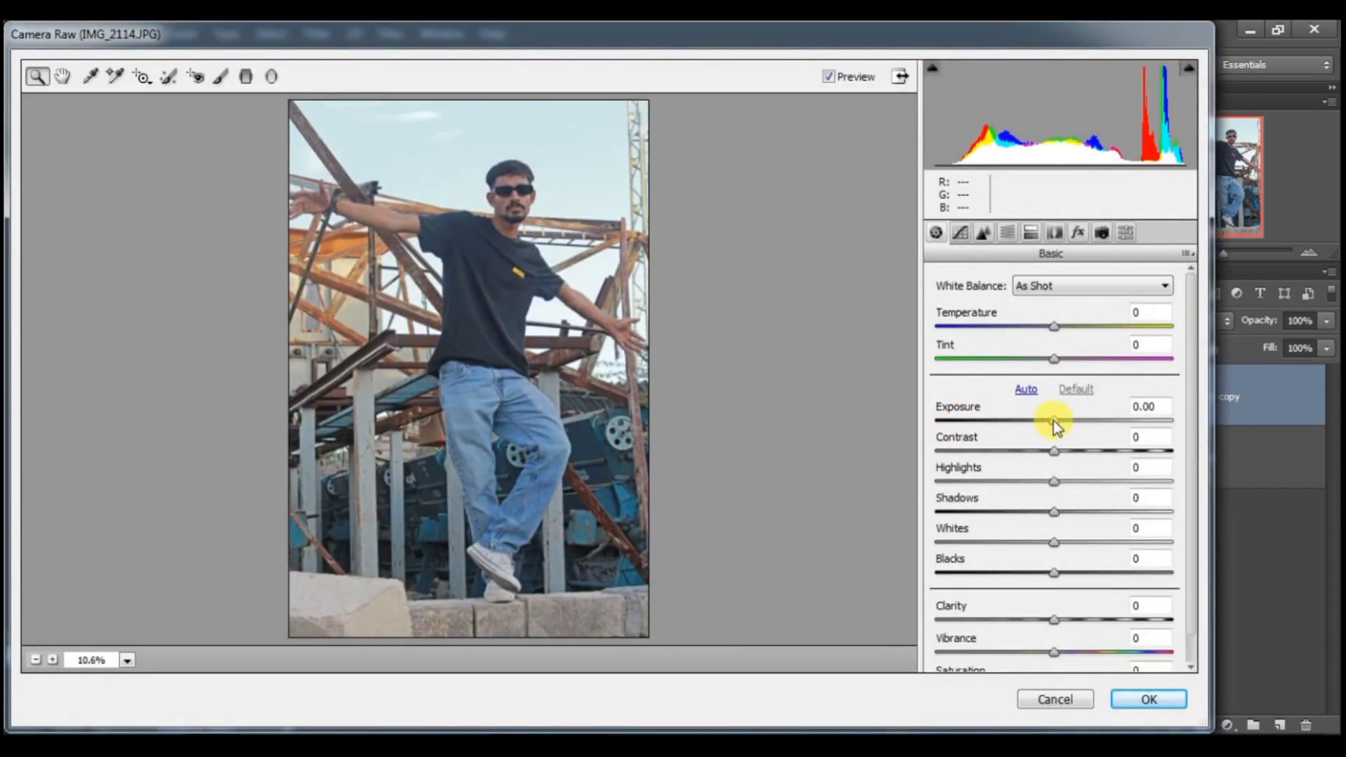
Step: Set Camera Raw exposure to -0.25, contrast +11, highlights -67, shadows +3, whites -31 and blacks -12 on the photo copy
left_click_drag(1055, 420, 986, 564)
left_click(1023, 534)
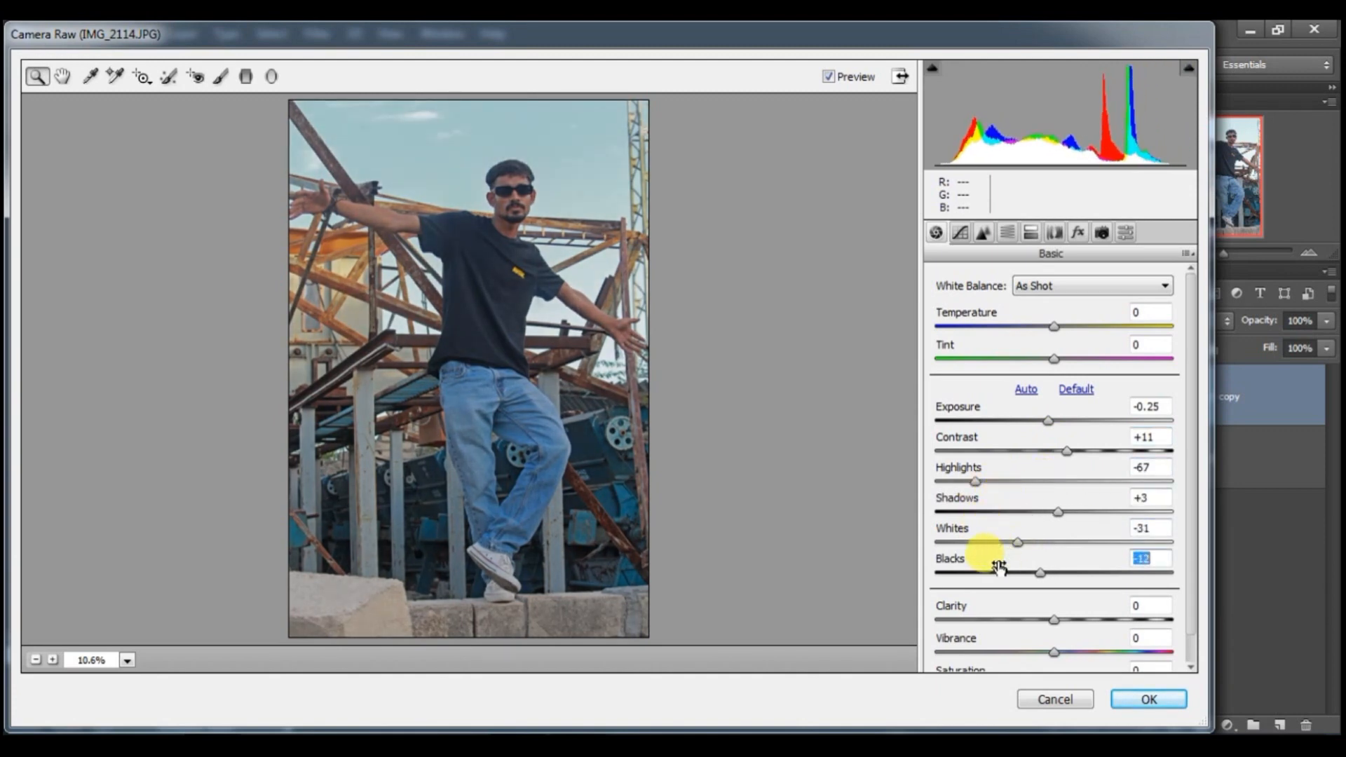
left_click(1180, 715)
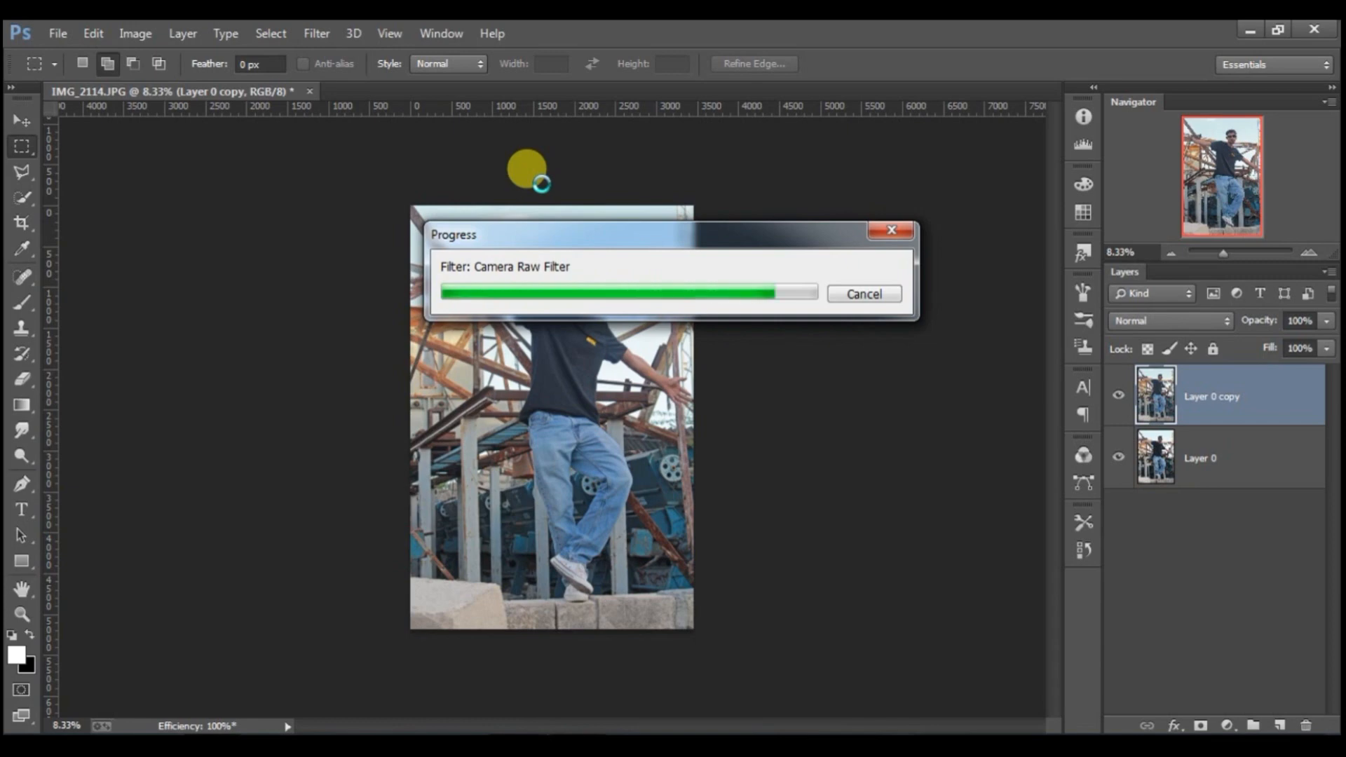
Step: Add a Dark Contrasts filter in Color Efex Pro 4 with brightness -31% and saturation -17%
left_click(316, 32)
mouse_move(360, 538)
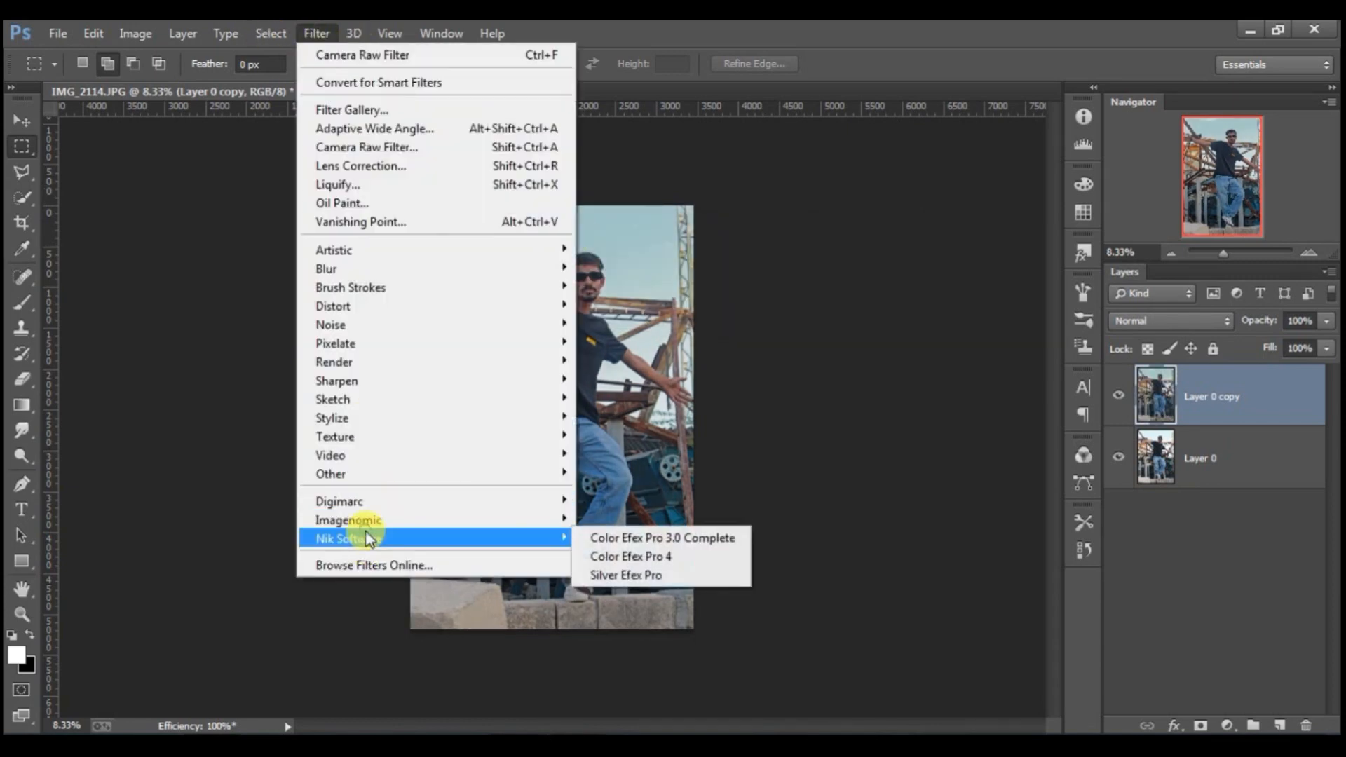
left_click(630, 553)
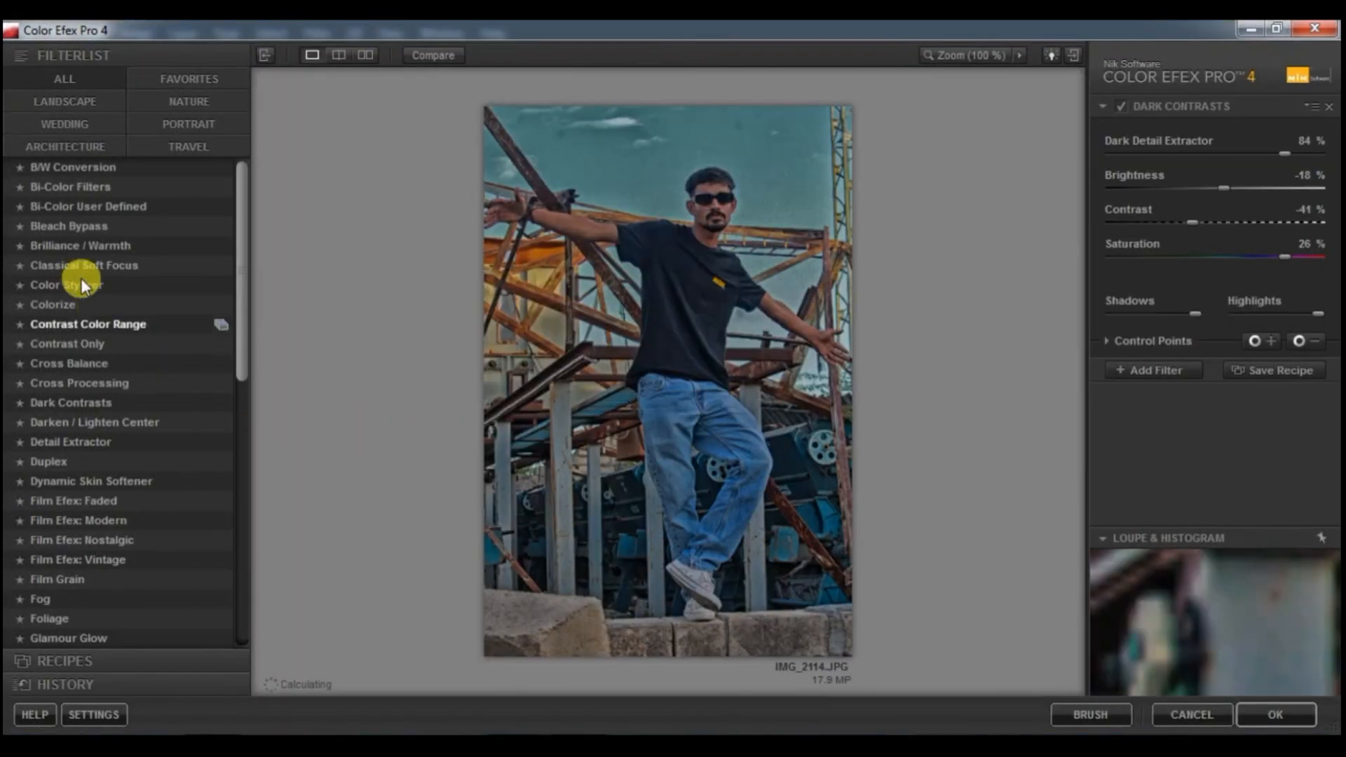
left_click(63, 400)
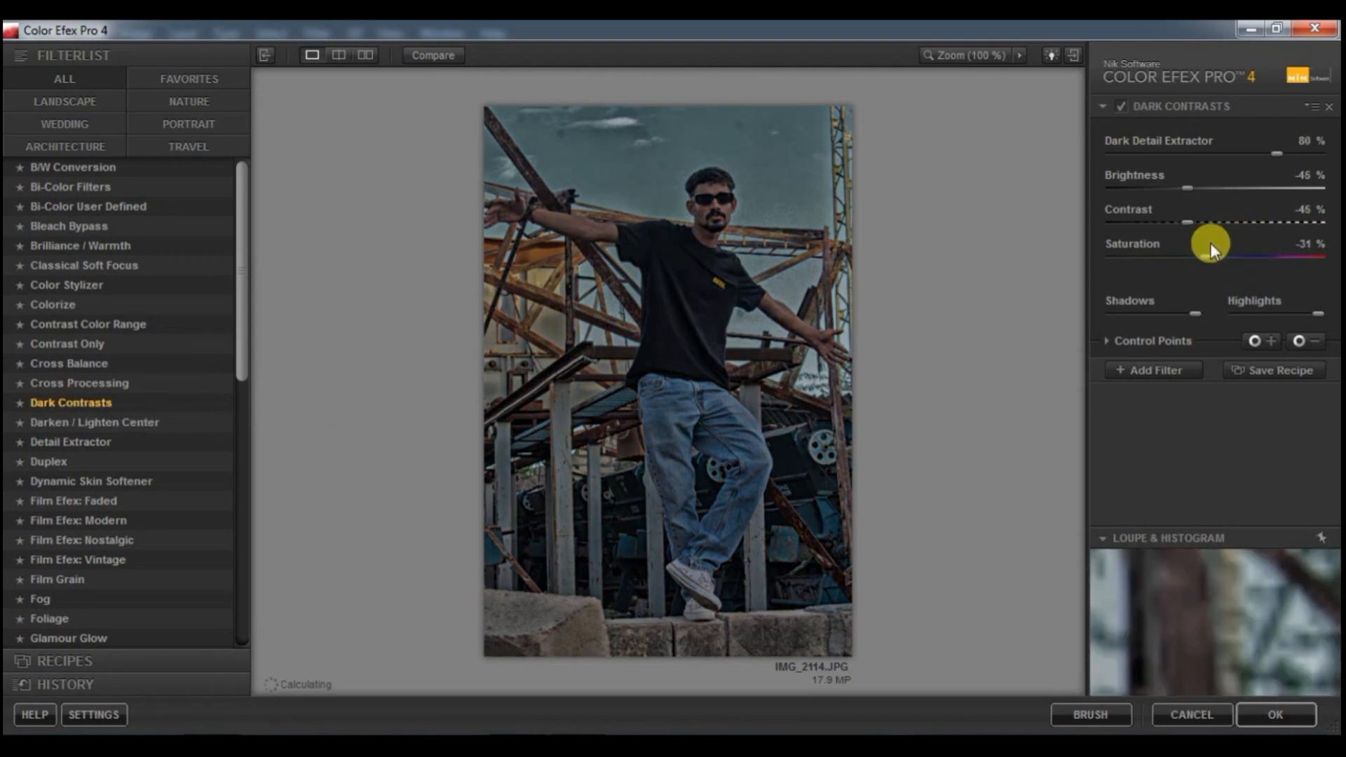
left_click_drag(1208, 257, 1209, 183)
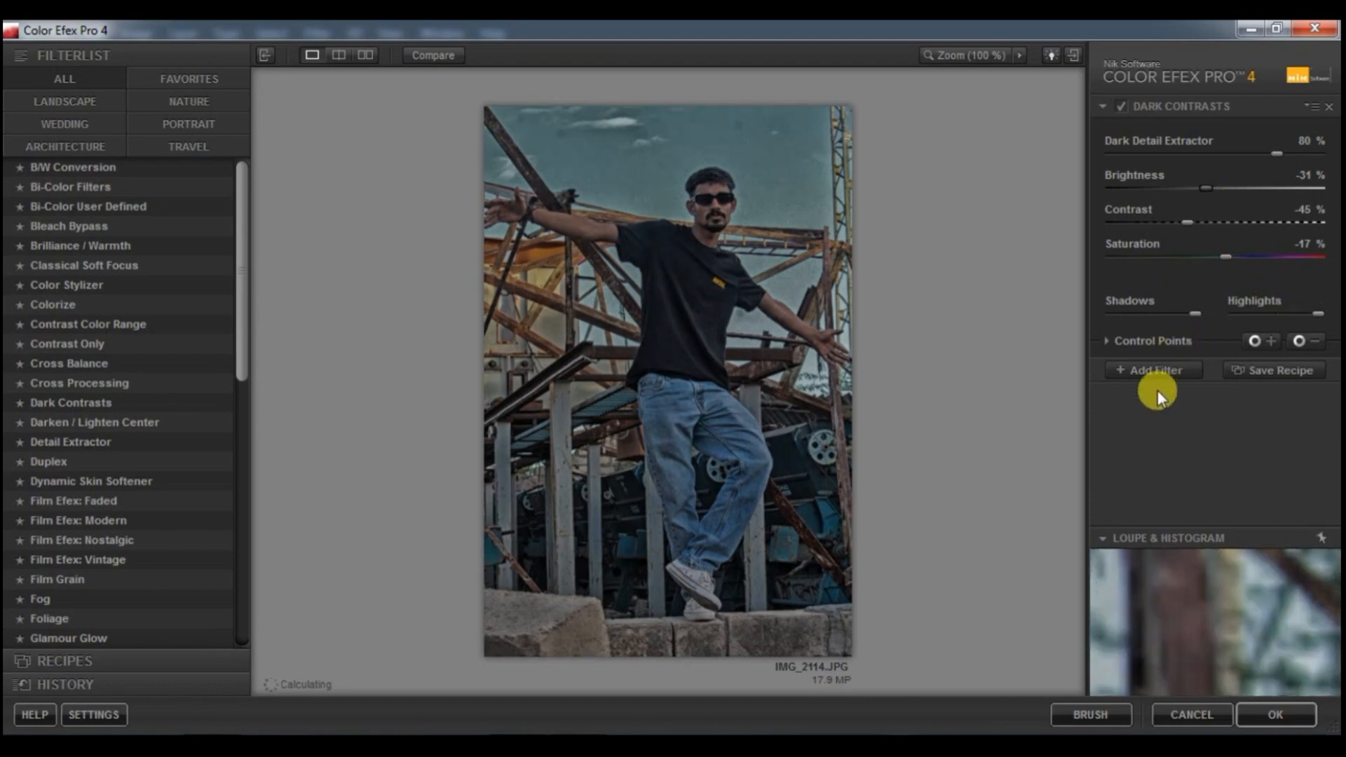
Step: Stack a second Dark Contrasts filter with detail extractor 72%, brightness -31%, contrast -42% and slightly raised saturation, and apply the effects
left_click(1155, 373)
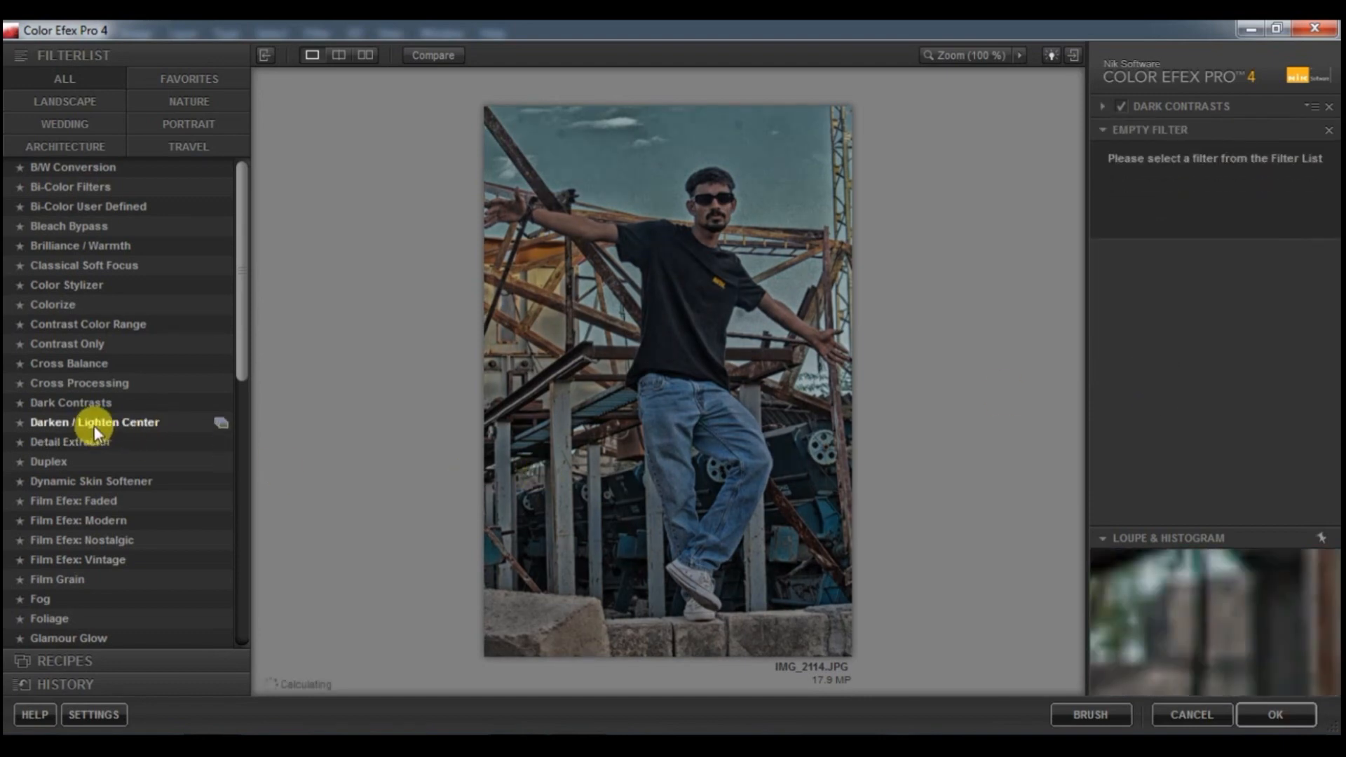
left_click(87, 401)
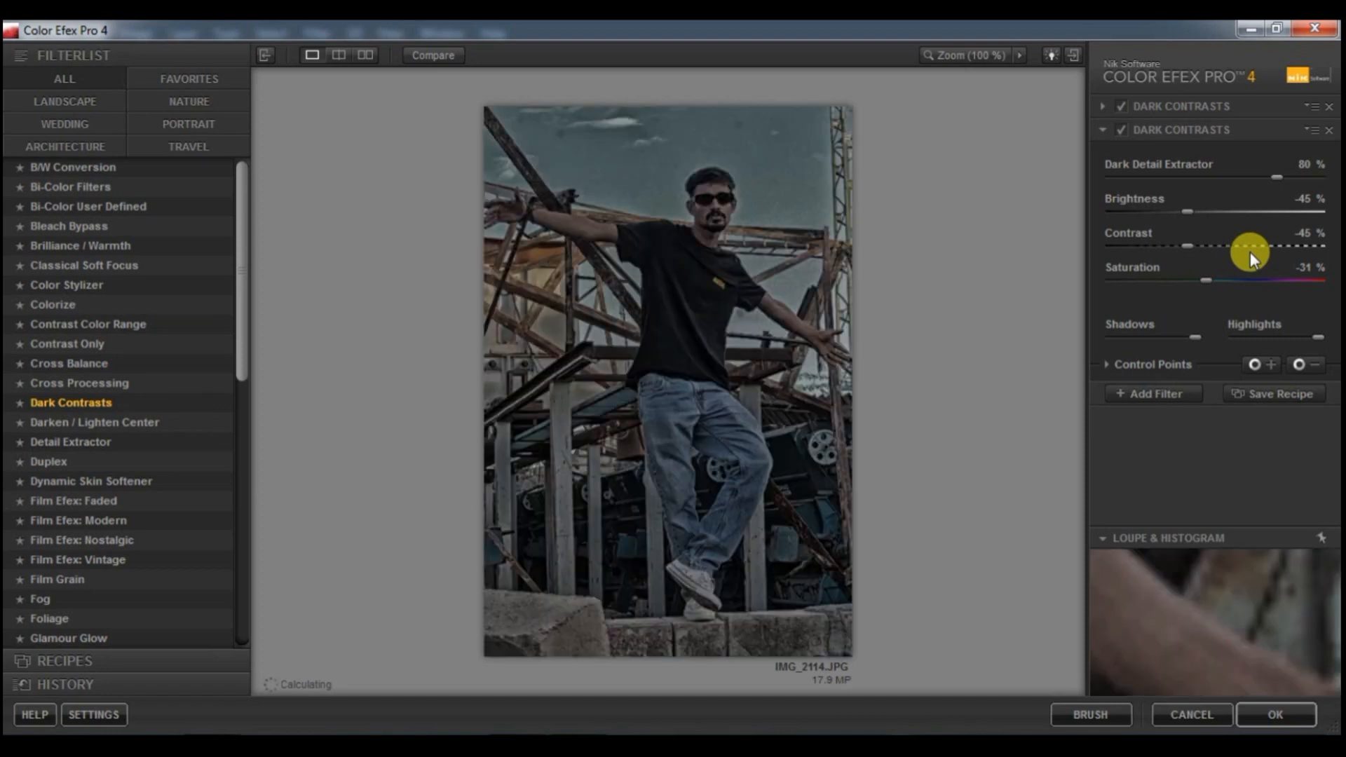
left_click_drag(1196, 246, 1208, 209)
left_click_drag(1271, 178, 1260, 178)
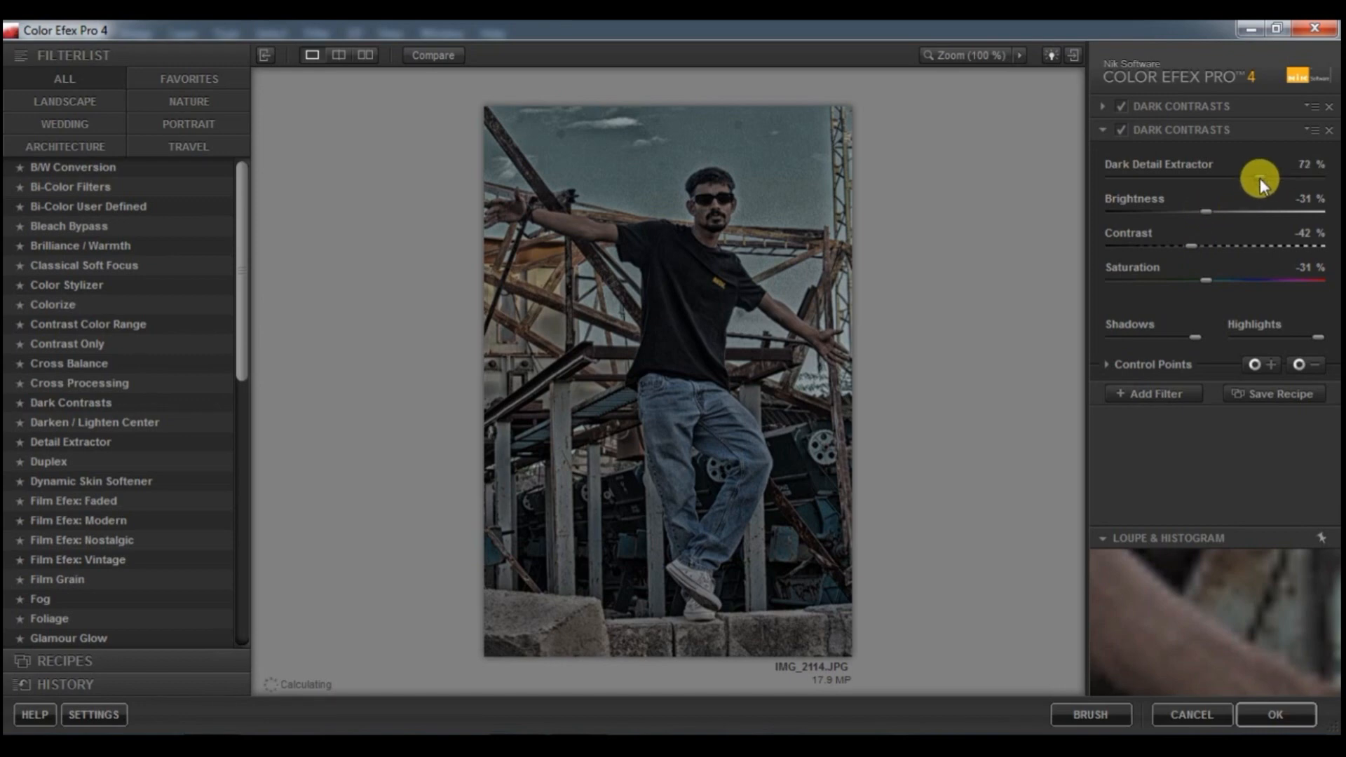
left_click_drag(1206, 280, 1216, 277)
left_click(1181, 393)
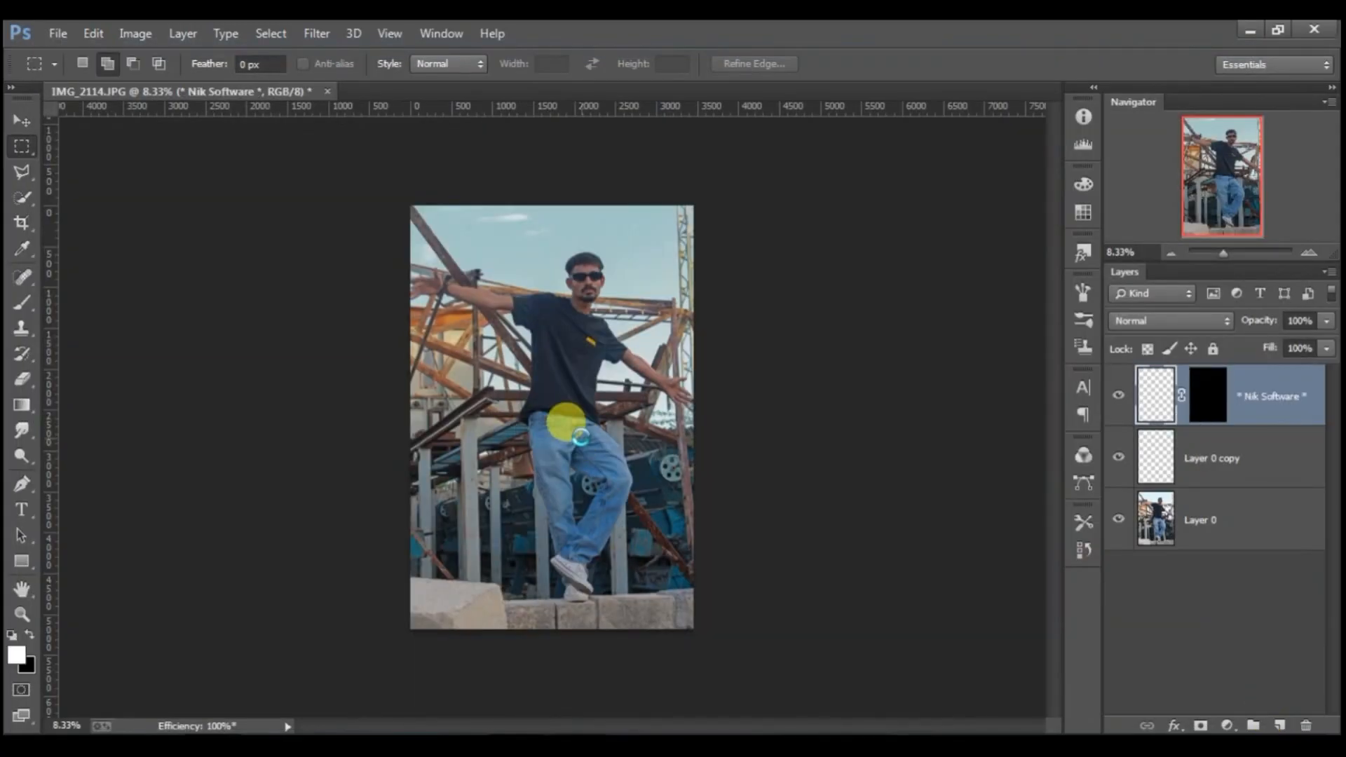
key("ctrl+f")
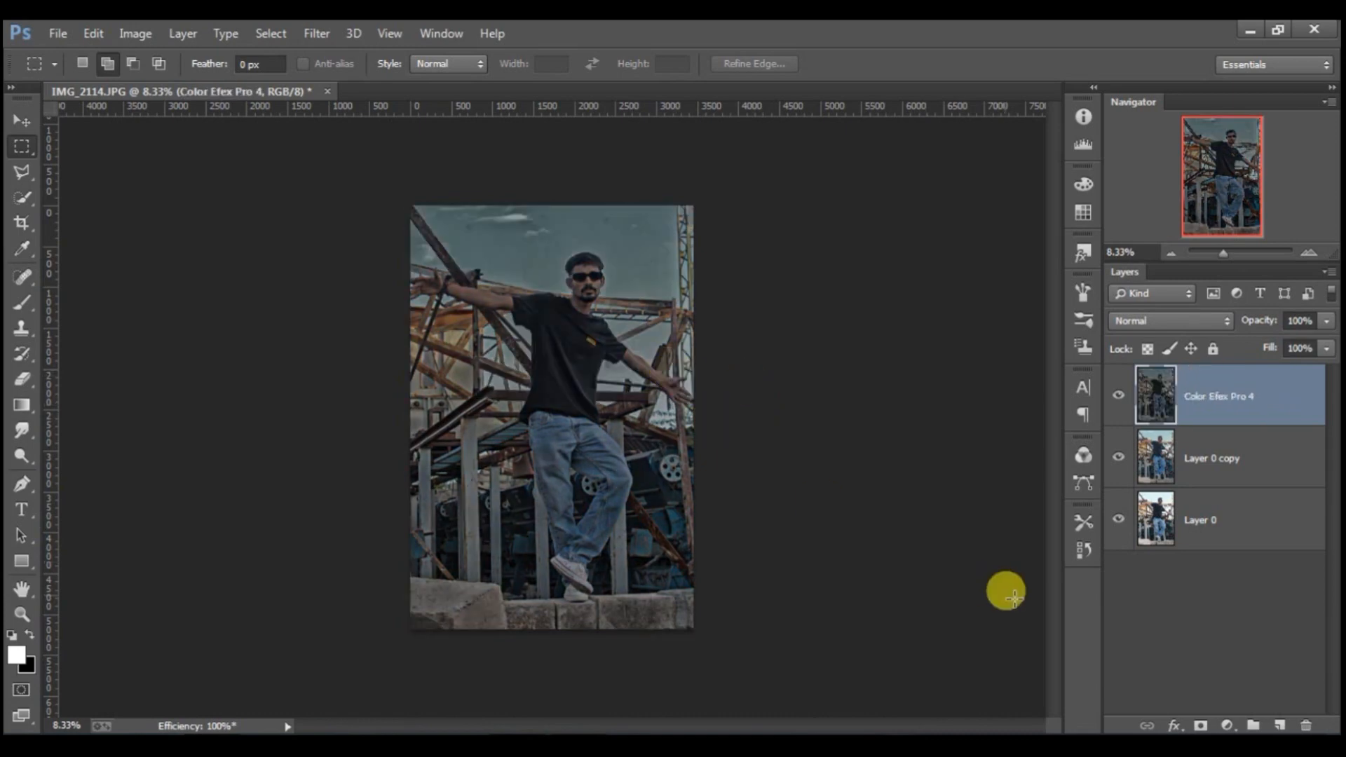
Step: Compare the photo with and without the Color Efex Pro 4 layer, and merge that layer into Layer 0 copy
left_click_drag(585, 328, 609, 345)
left_click(1117, 397)
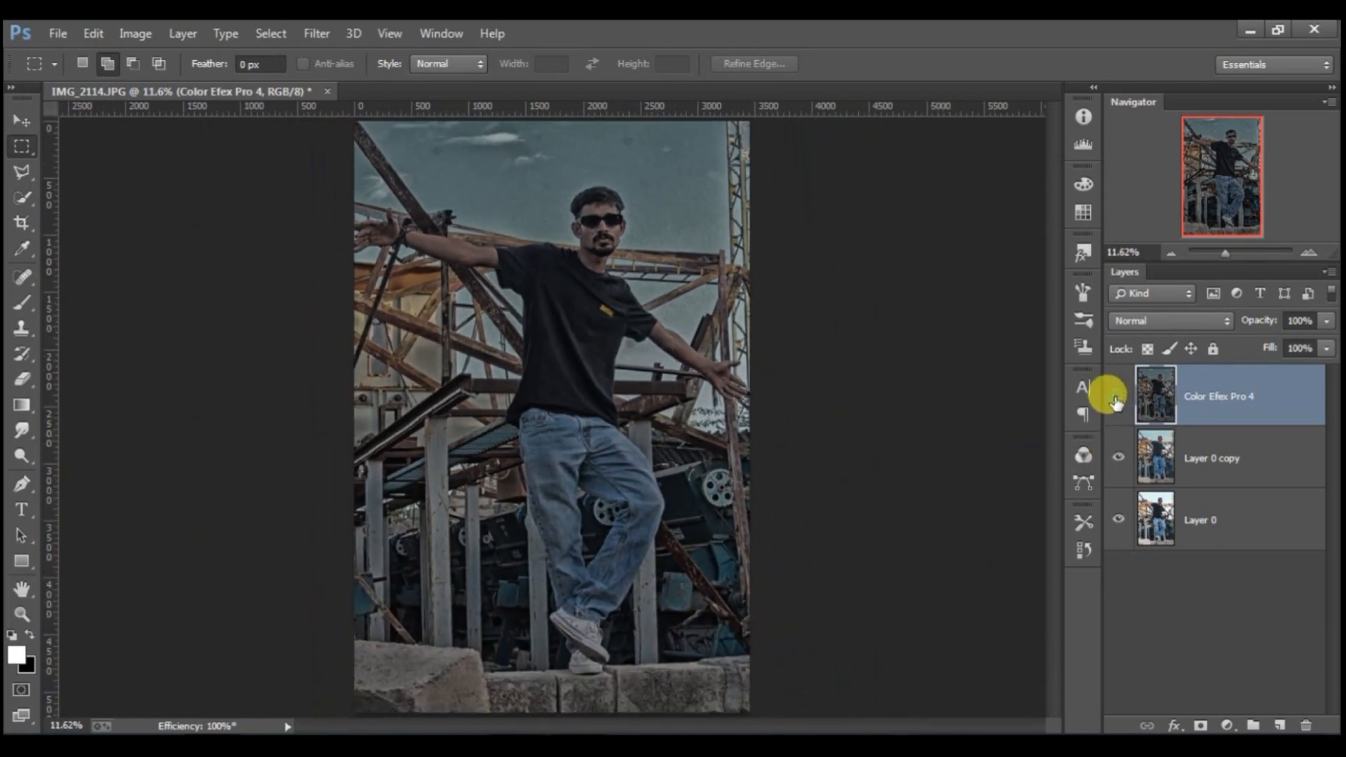
left_click(1117, 398)
left_click(1117, 398)
left_click(1117, 399)
left_click(1117, 398)
left_click(1117, 398)
key("ctrl+e")
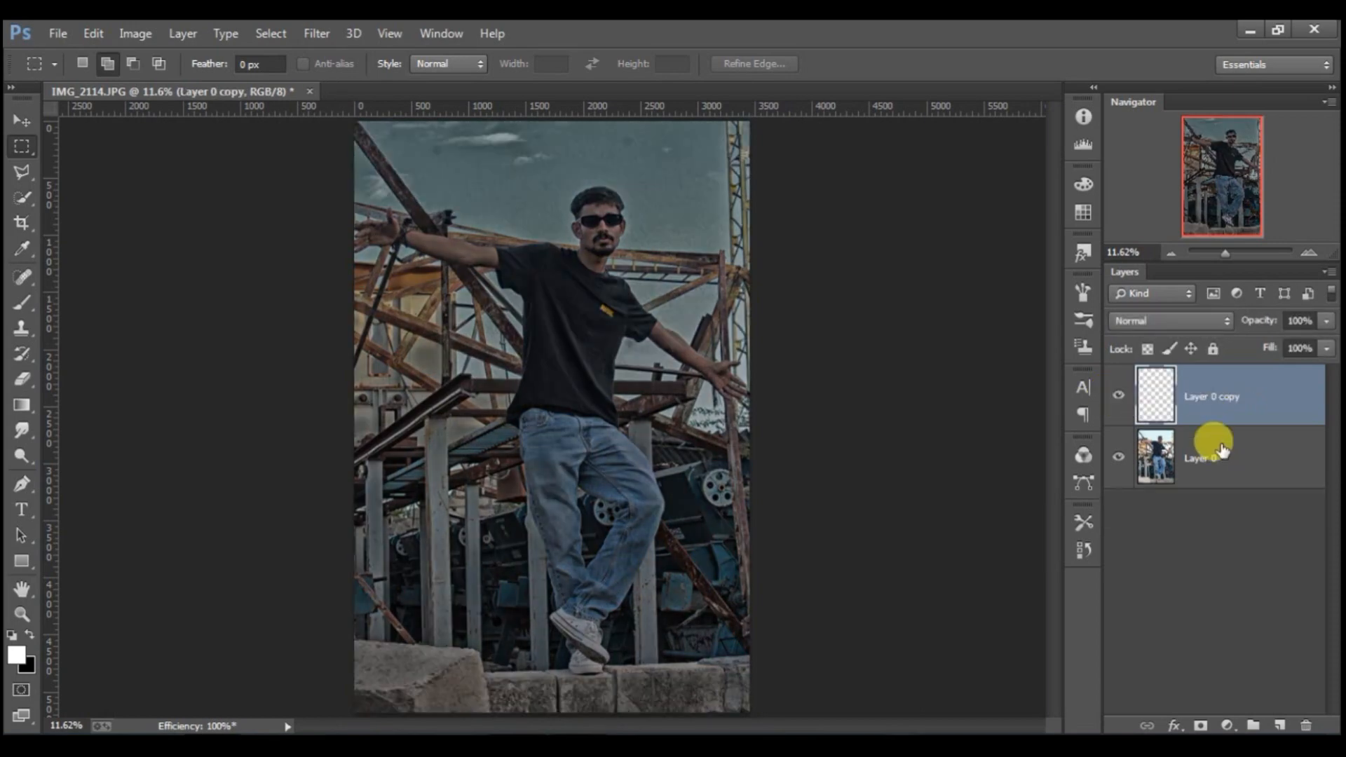
Step: Add a Hue/Saturation adjustment with Cyans saturation -36 and lightness -52, and merge it into Layer 0 copy
scroll(659, 392, "down", 3)
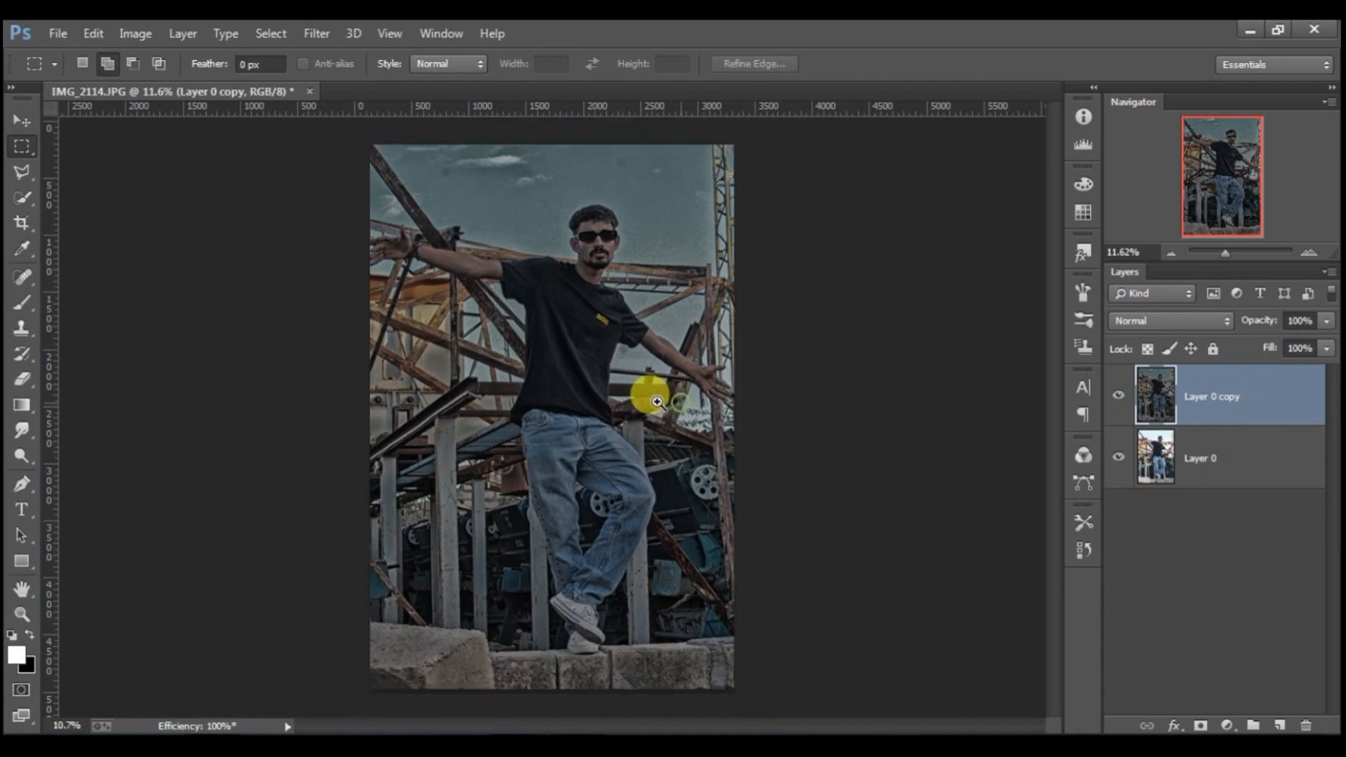
left_click(1227, 725)
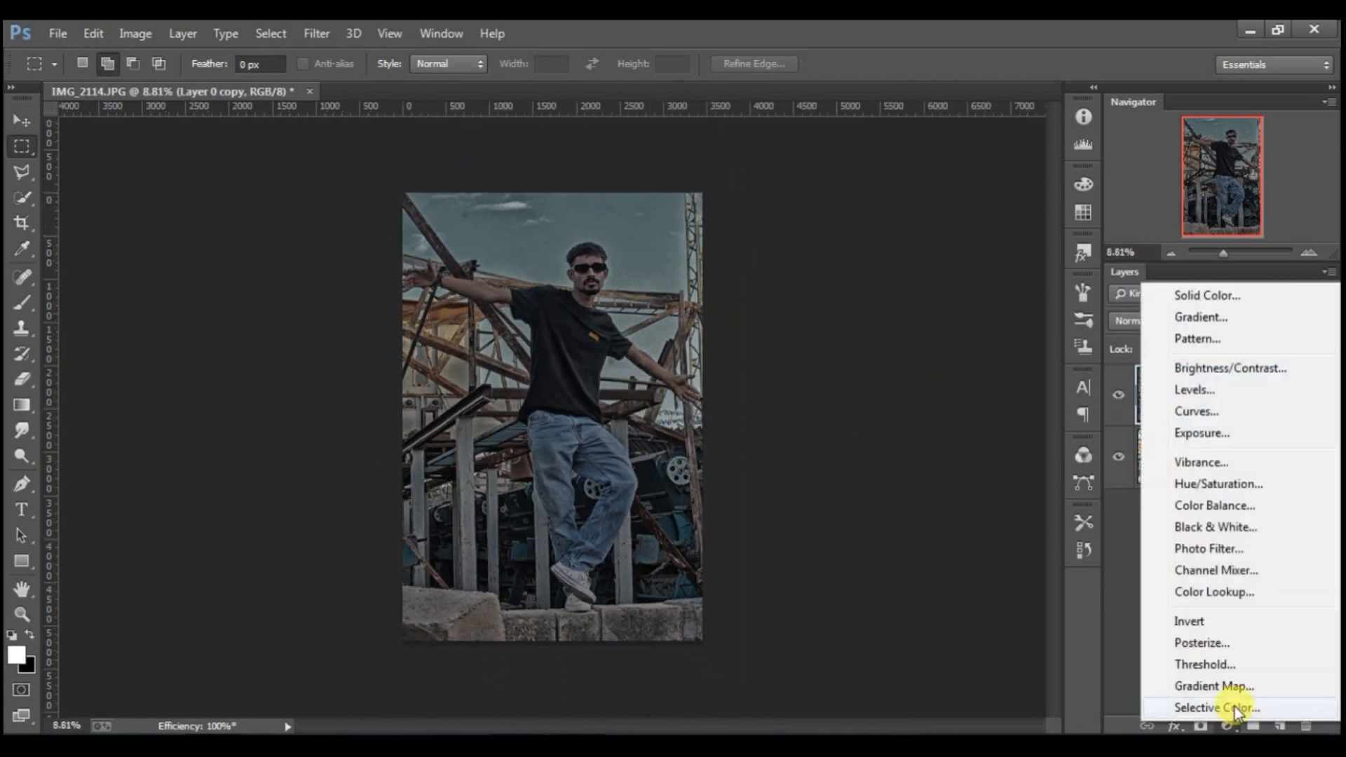
left_click(1209, 483)
left_click(840, 383)
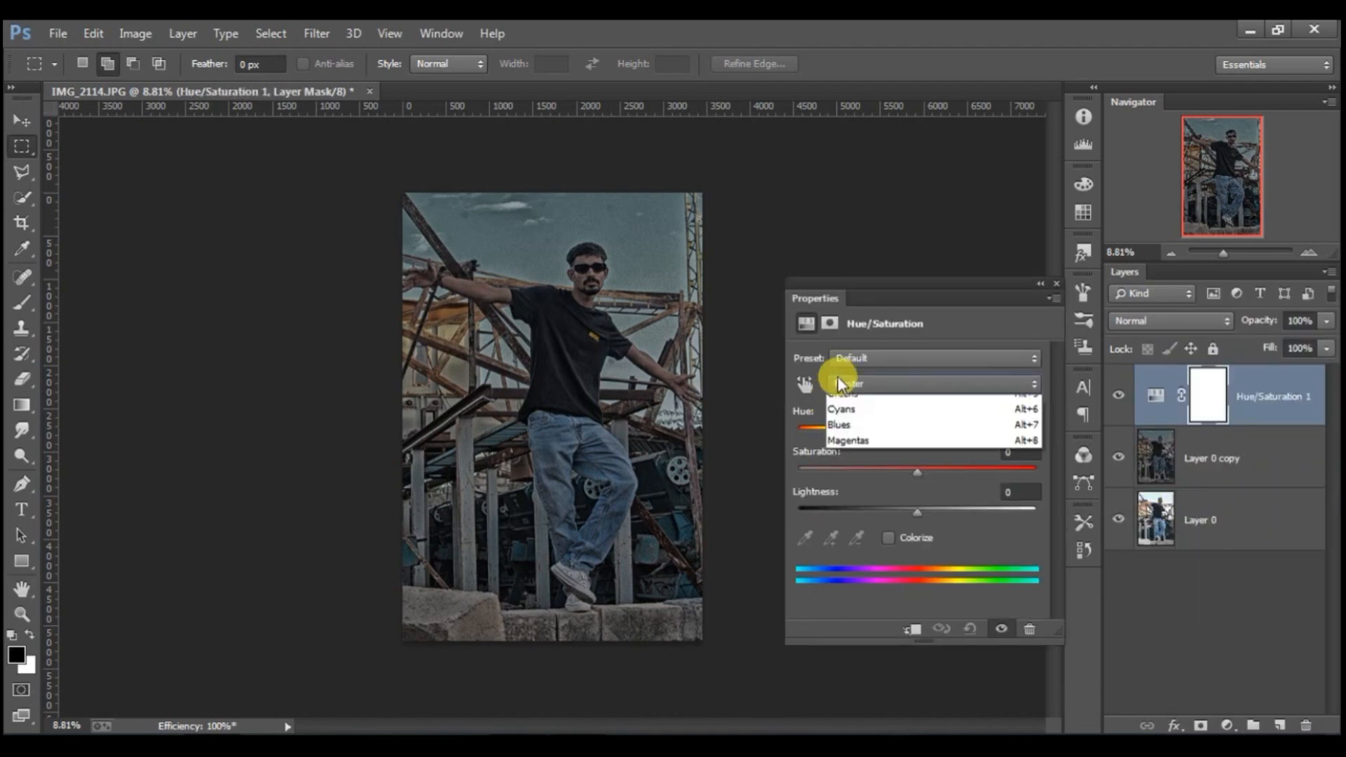
left_click(852, 459)
left_click_drag(916, 469, 855, 511)
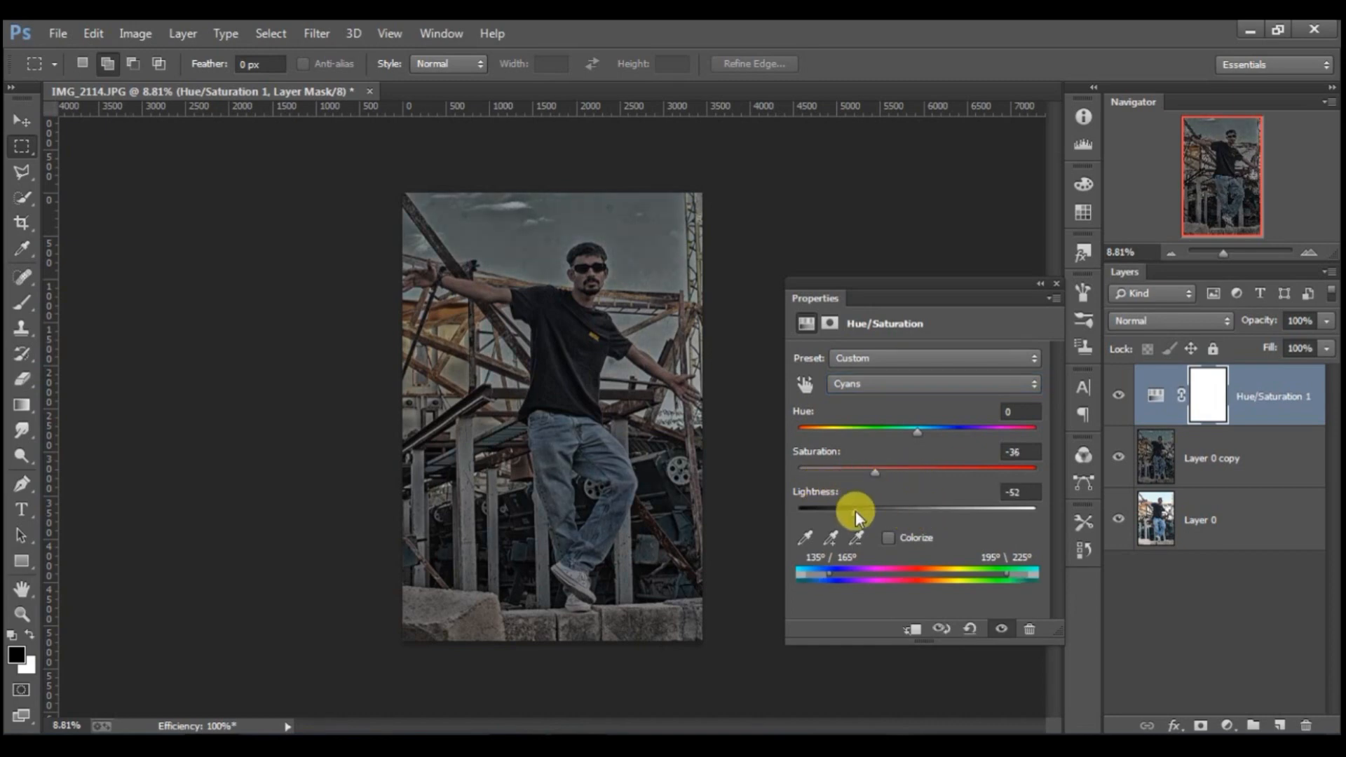
left_click(1056, 287)
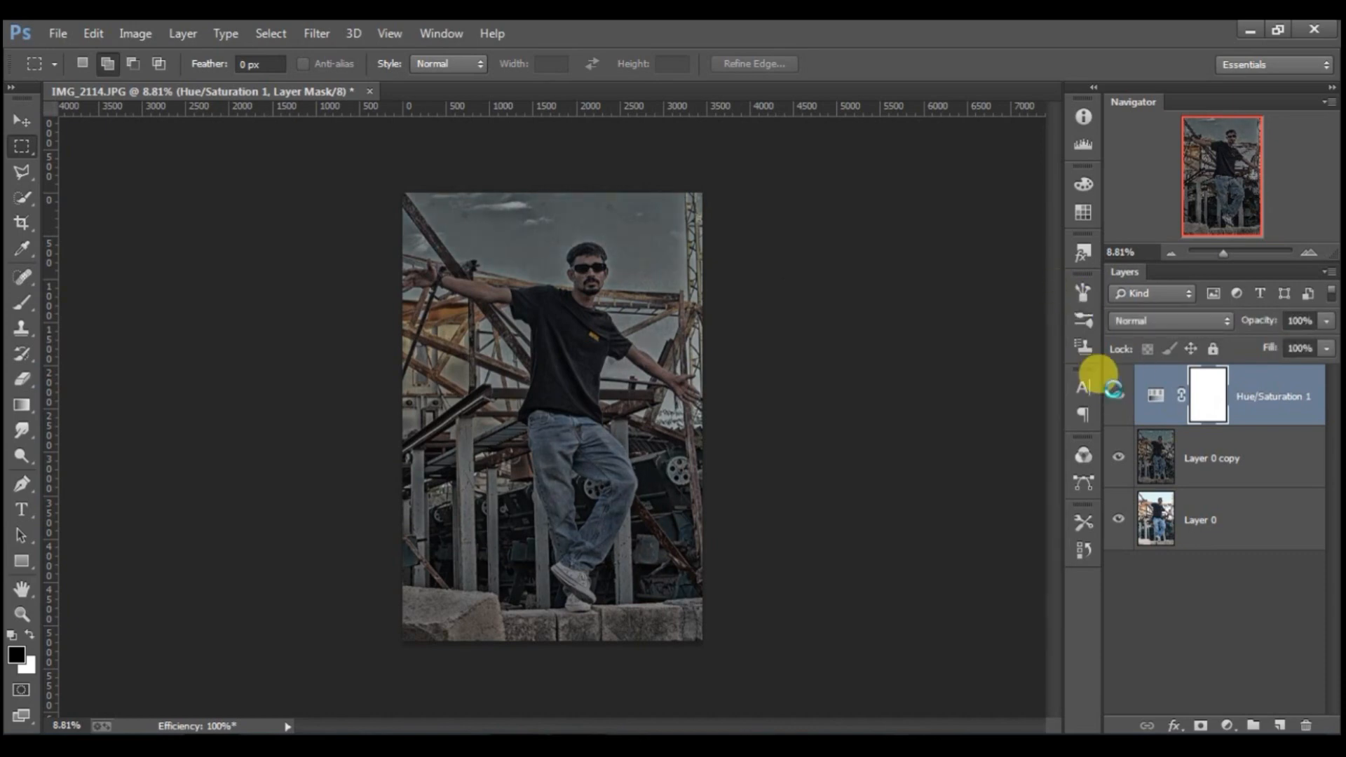
key("Delete")
Step: Apply the Camera Raw filter to Layer 0 copy with slightly raised exposure and increased clarity
mouse_move(713, 361)
left_mouse_down()
mouse_move(698, 367)
mouse_move(712, 375)
mouse_move(694, 360)
mouse_move(700, 372)
left_mouse_up()
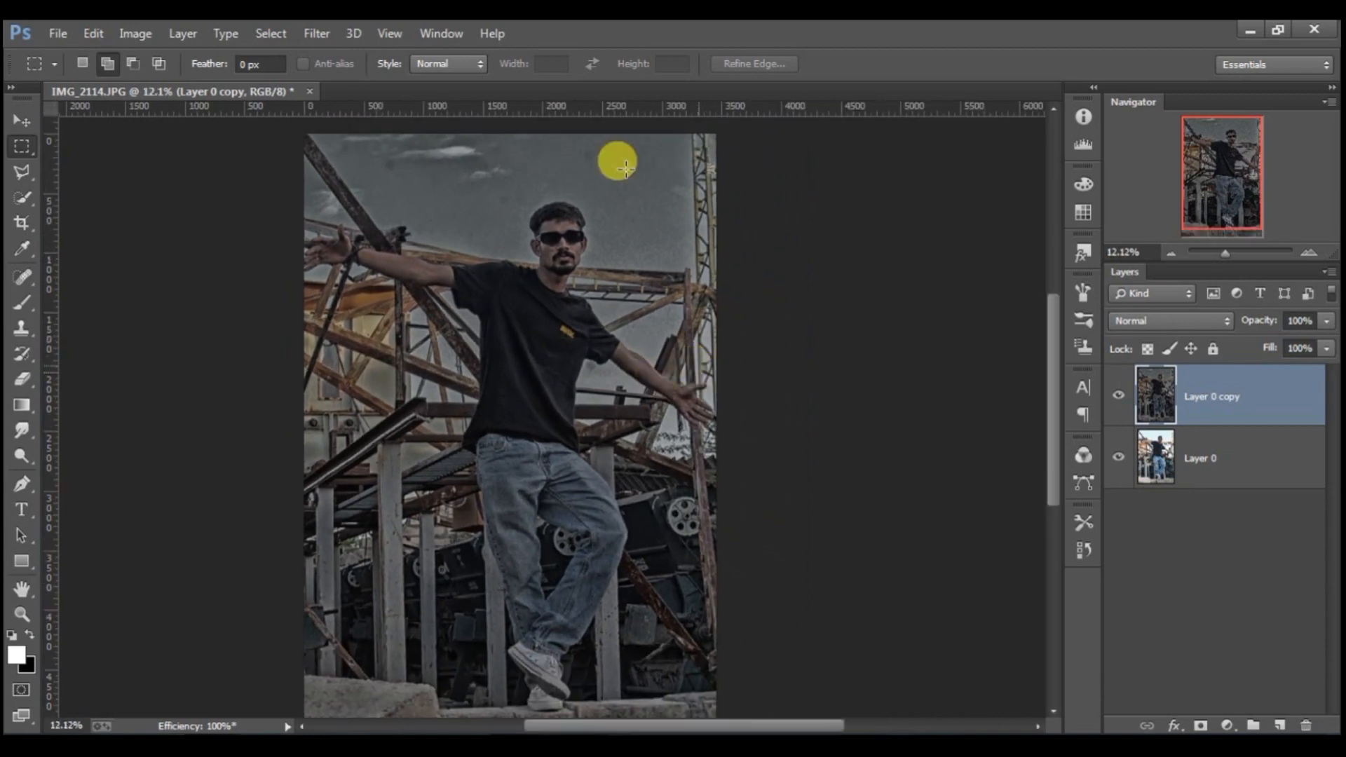
left_click(318, 34)
key("Escape")
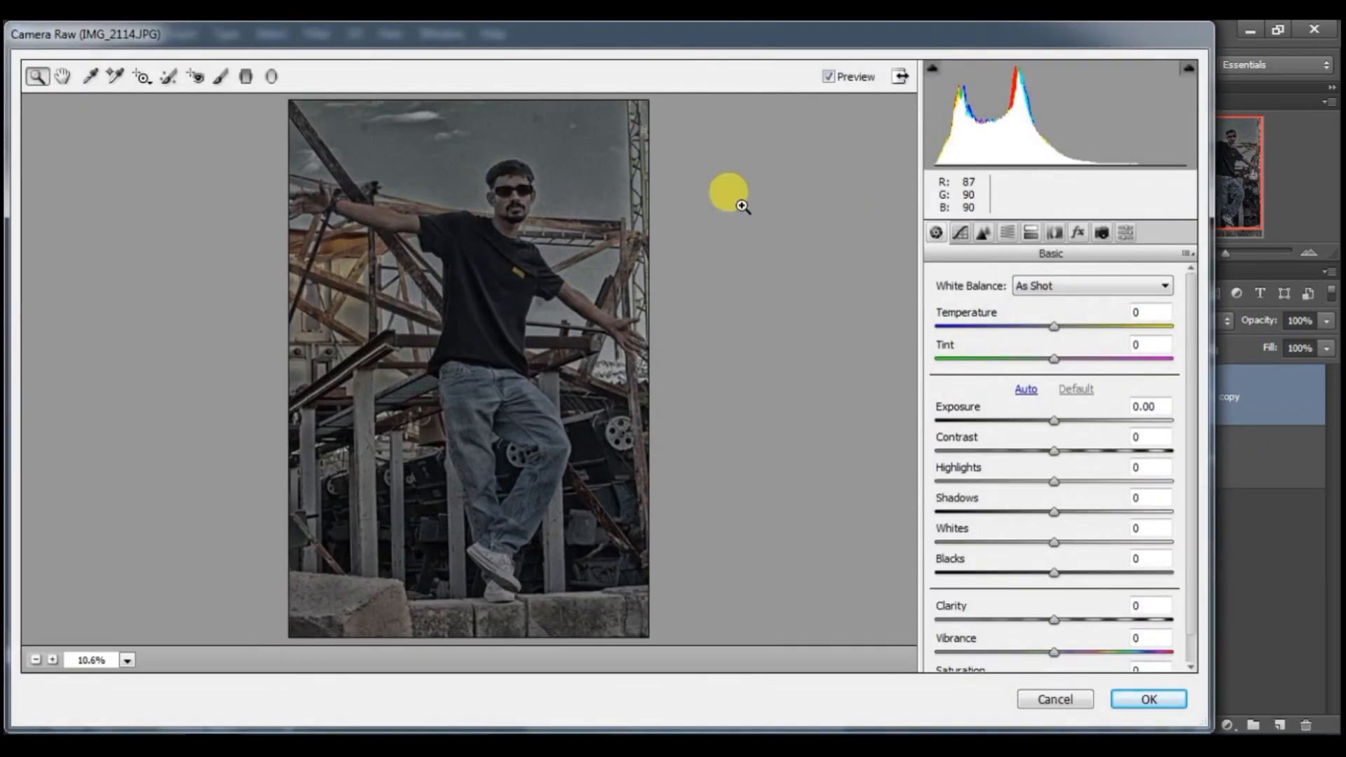
left_click_drag(1061, 420, 1061, 426)
left_click_drag(1053, 620, 1091, 633)
left_click(1145, 699)
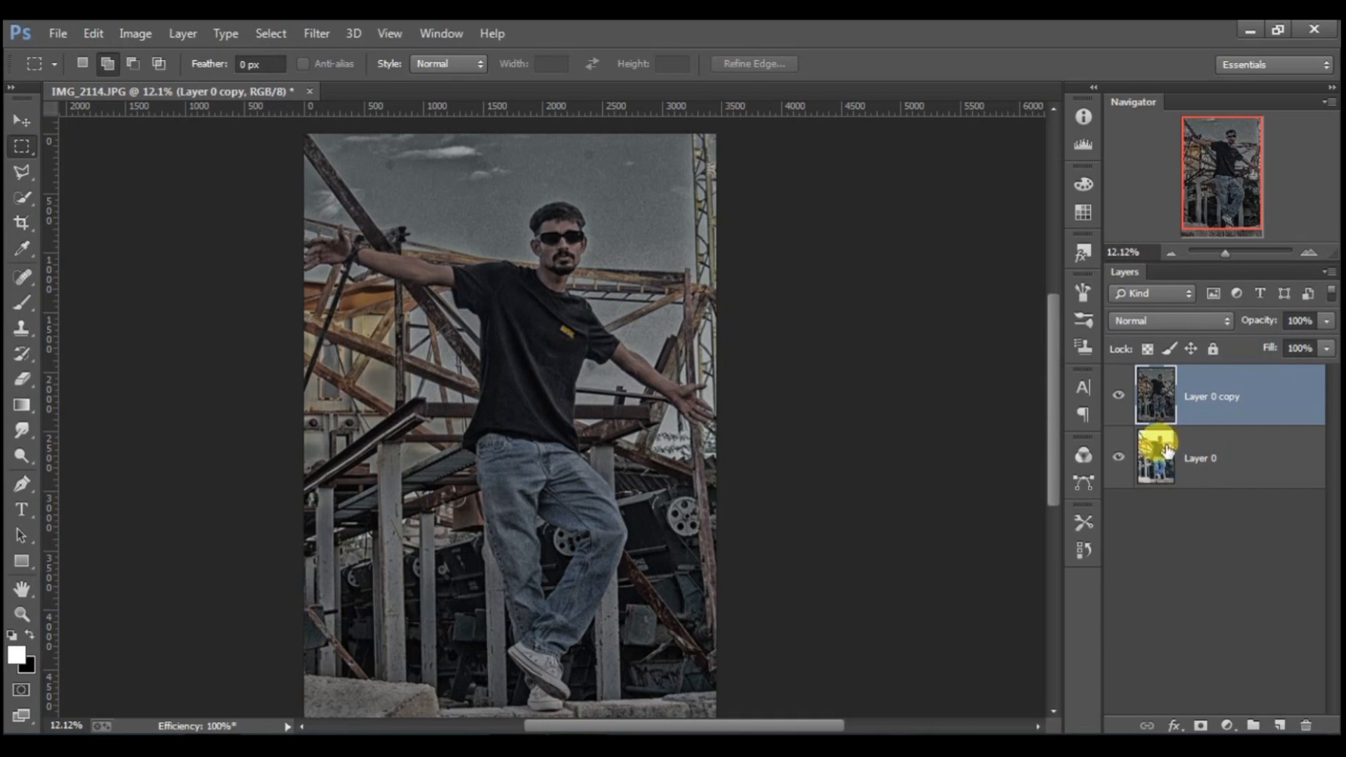
Step: Apply the Oil Paint filter to Layer 0 copy with slightly increased brush stylization
left_click(318, 33)
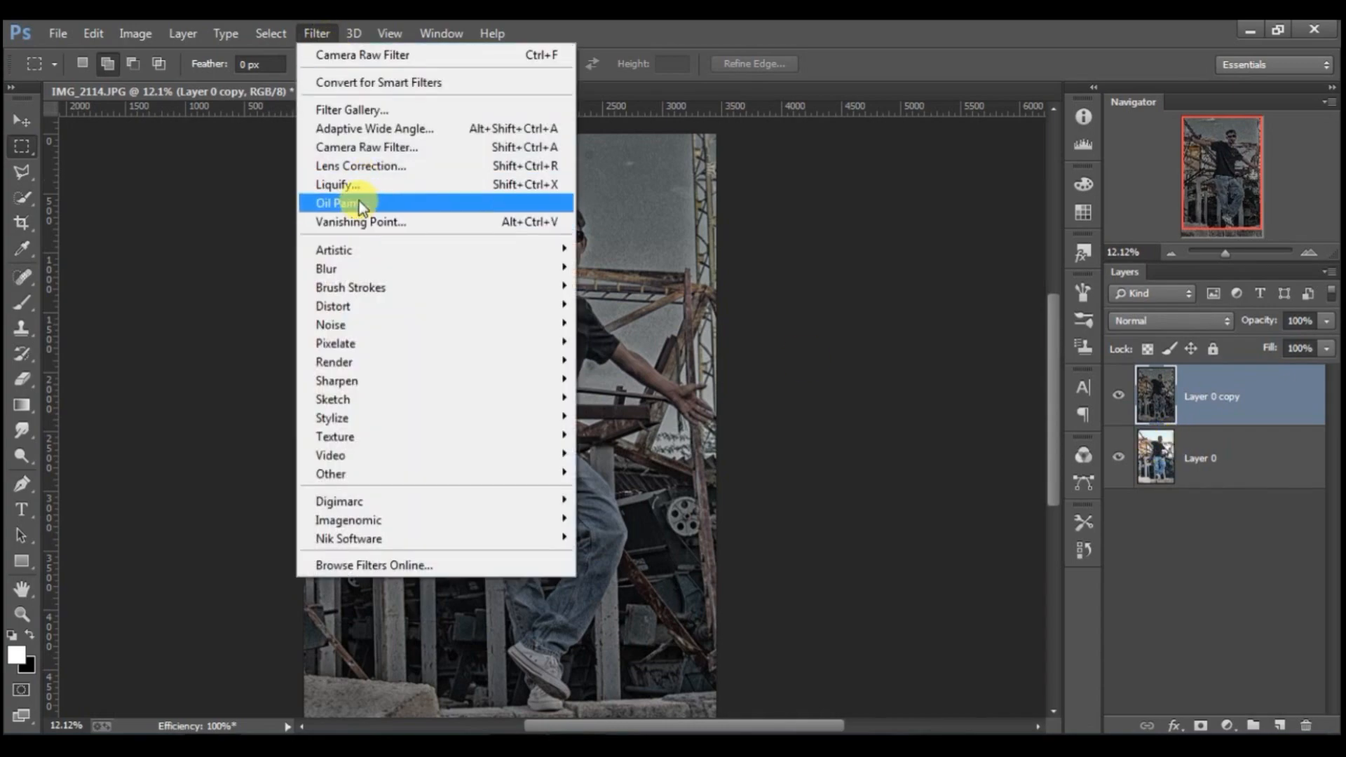
left_click(359, 200)
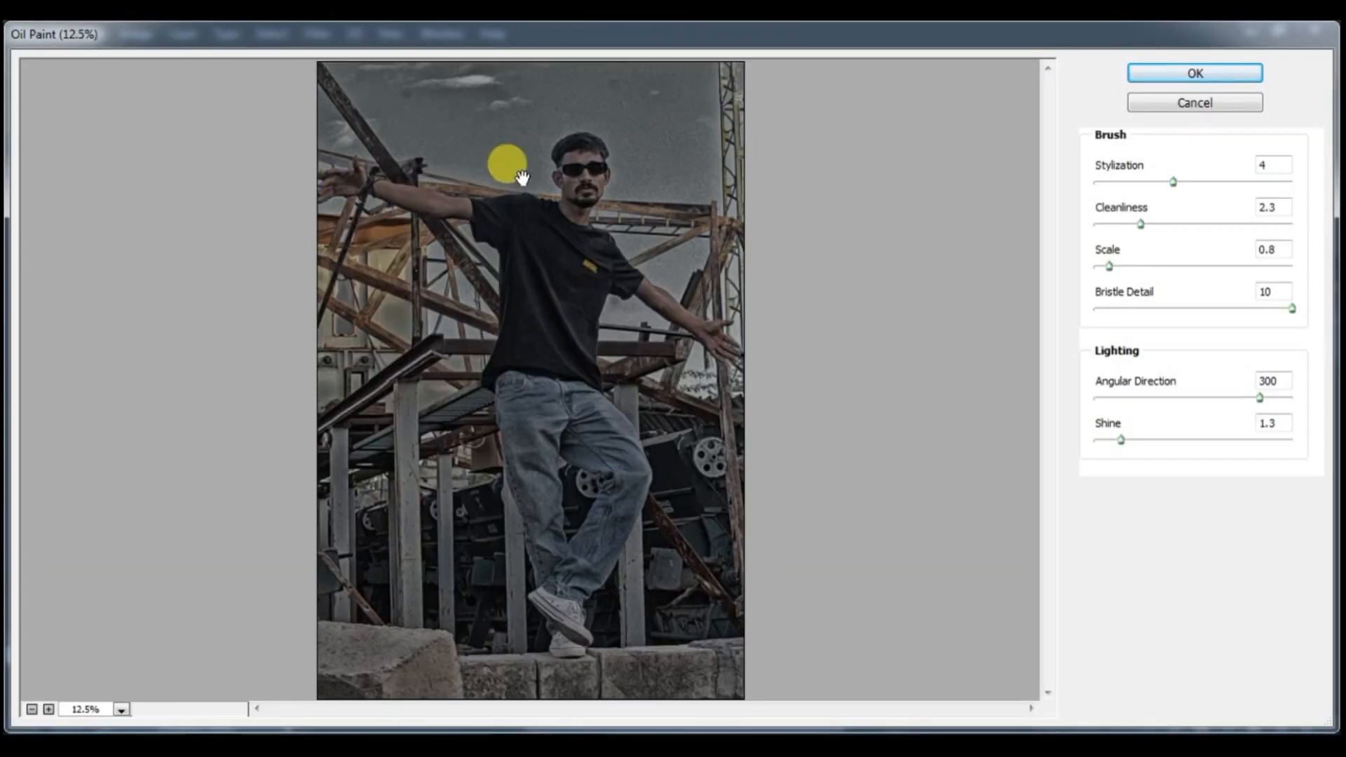
left_click(522, 178, "ctrl")
left_click(522, 179, "ctrl")
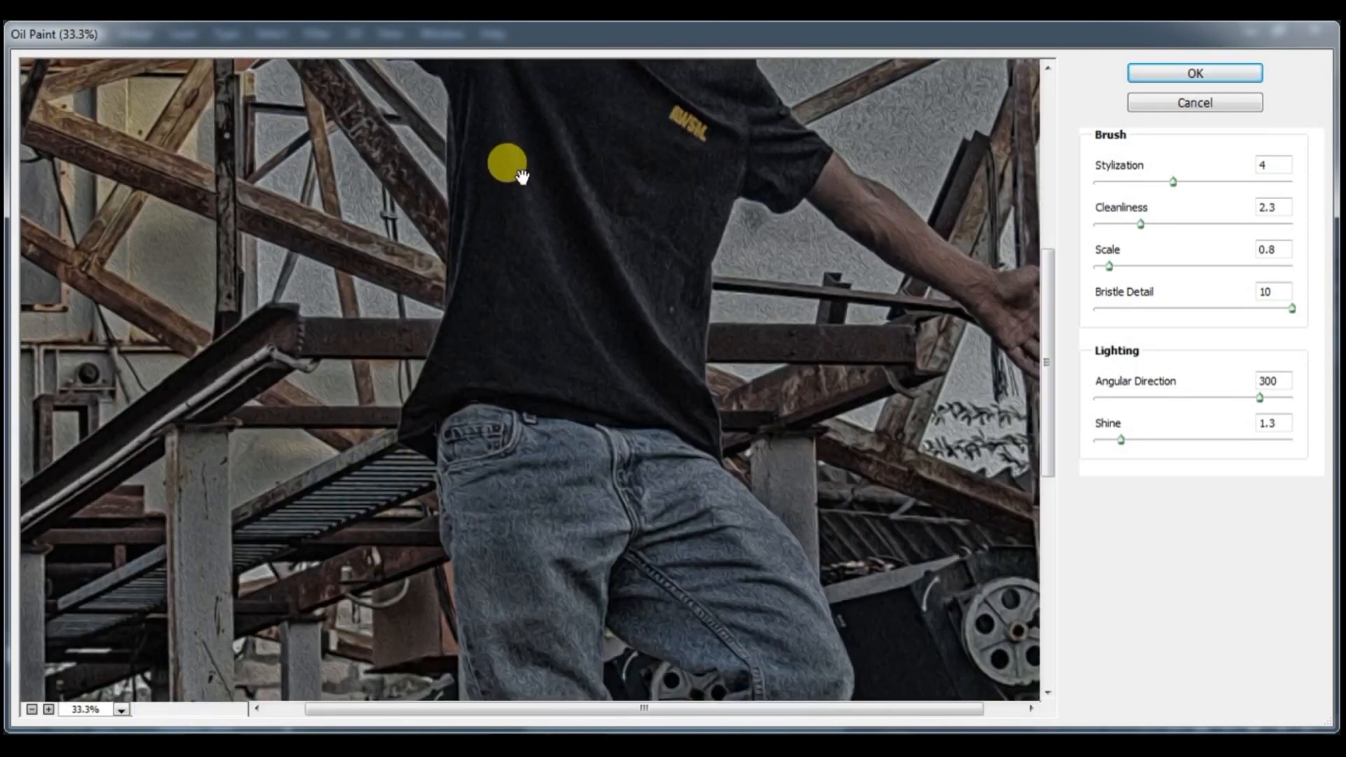
mouse_move(522, 179)
left_mouse_down()
mouse_move(616, 271)
mouse_move(592, 471)
mouse_move(610, 439)
left_mouse_up()
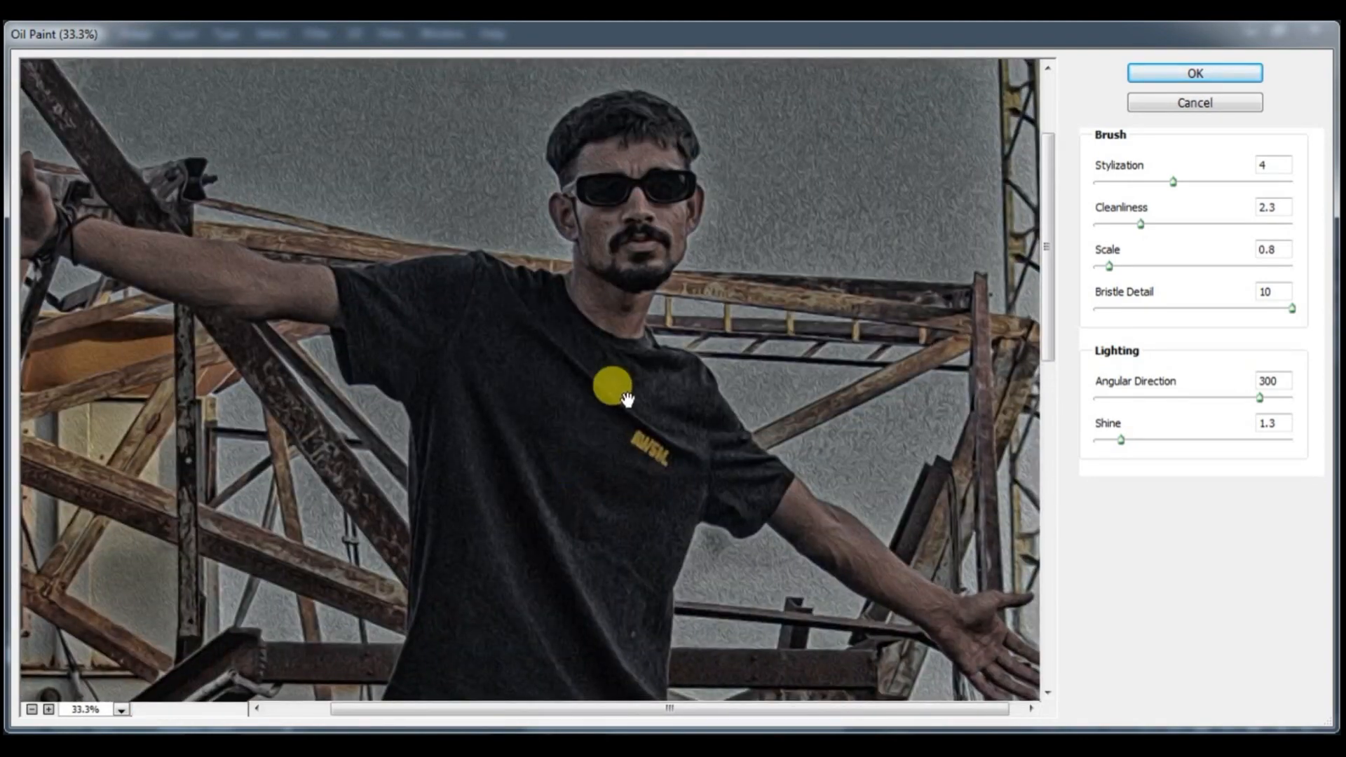
left_click_drag(1181, 181, 1190, 182)
left_click(1199, 72)
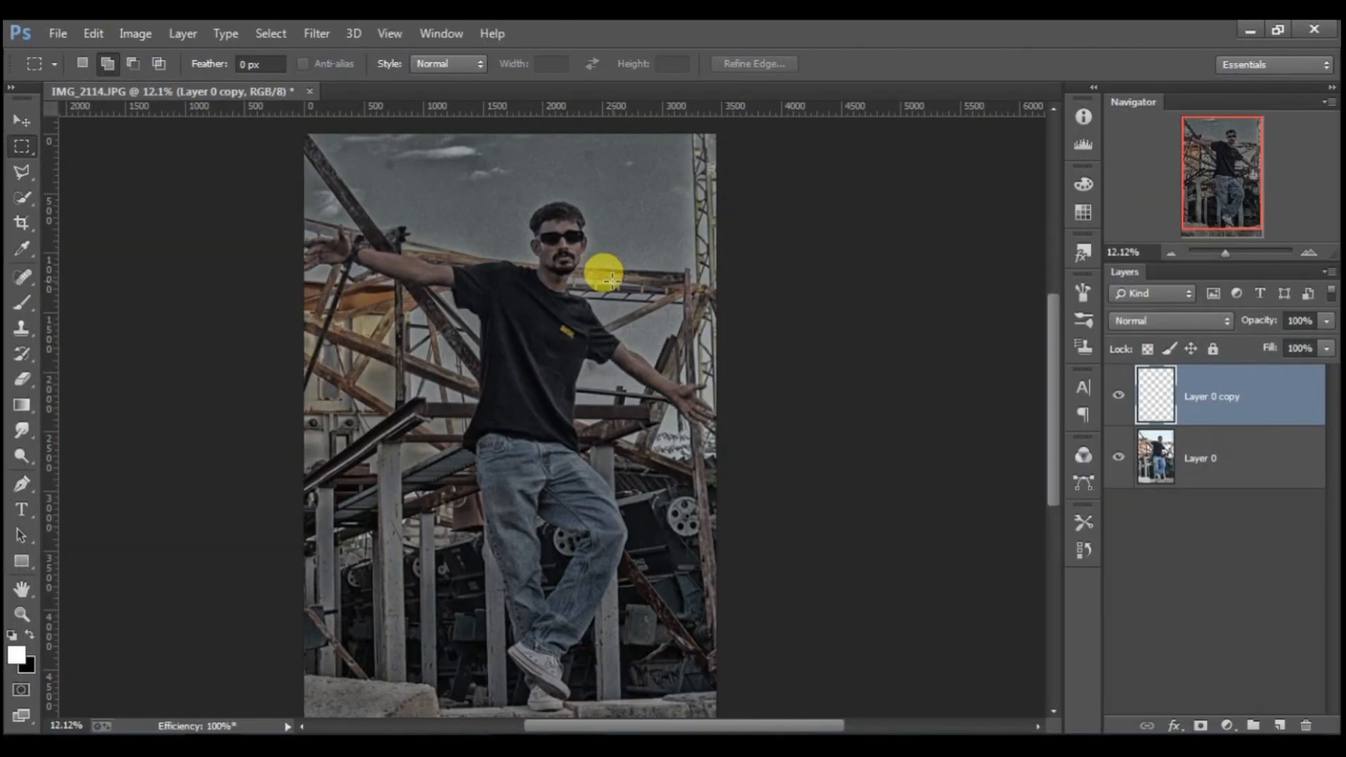
Step: Compare the edited photo with the original by toggling the visibility of Layer 0 copy
left_click_drag(544, 225, 556, 255)
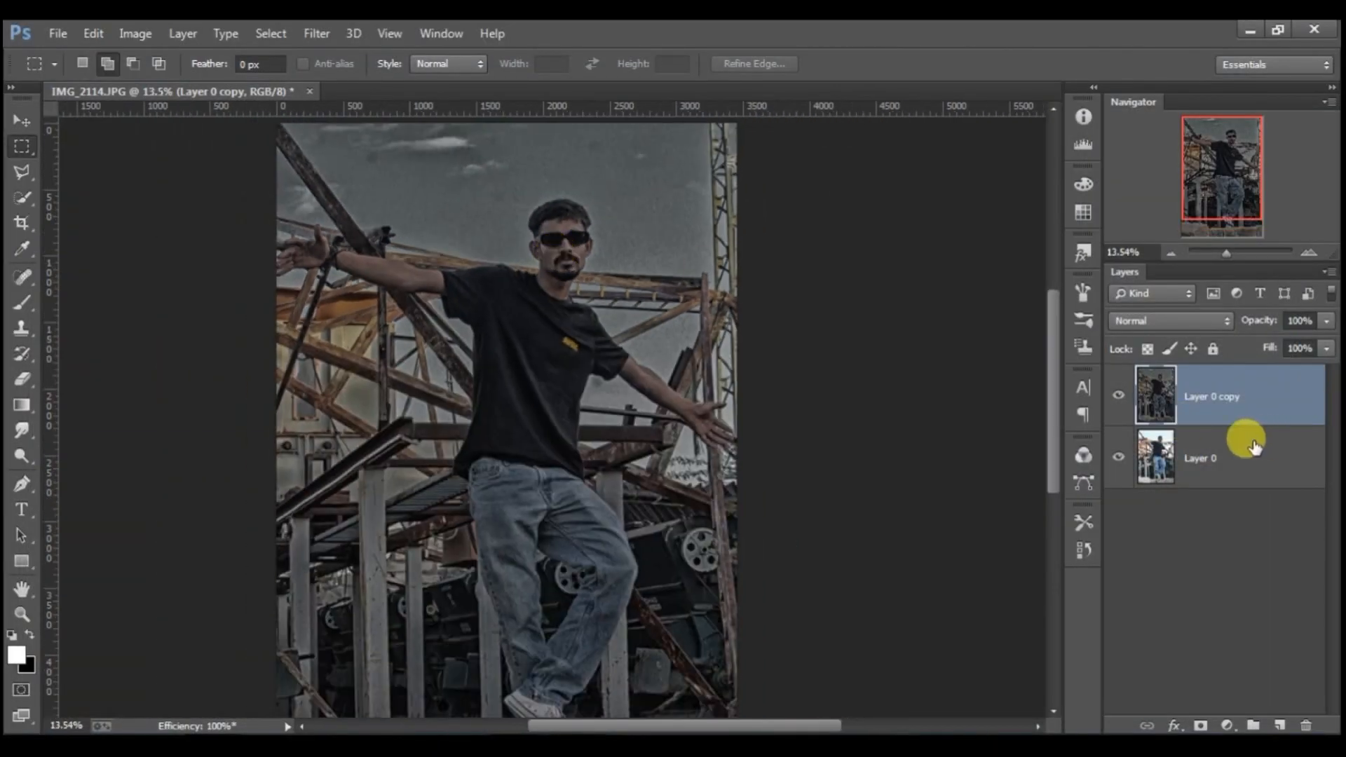
left_click(1118, 394)
left_click(1118, 395)
left_click(1118, 394)
left_click(1118, 394)
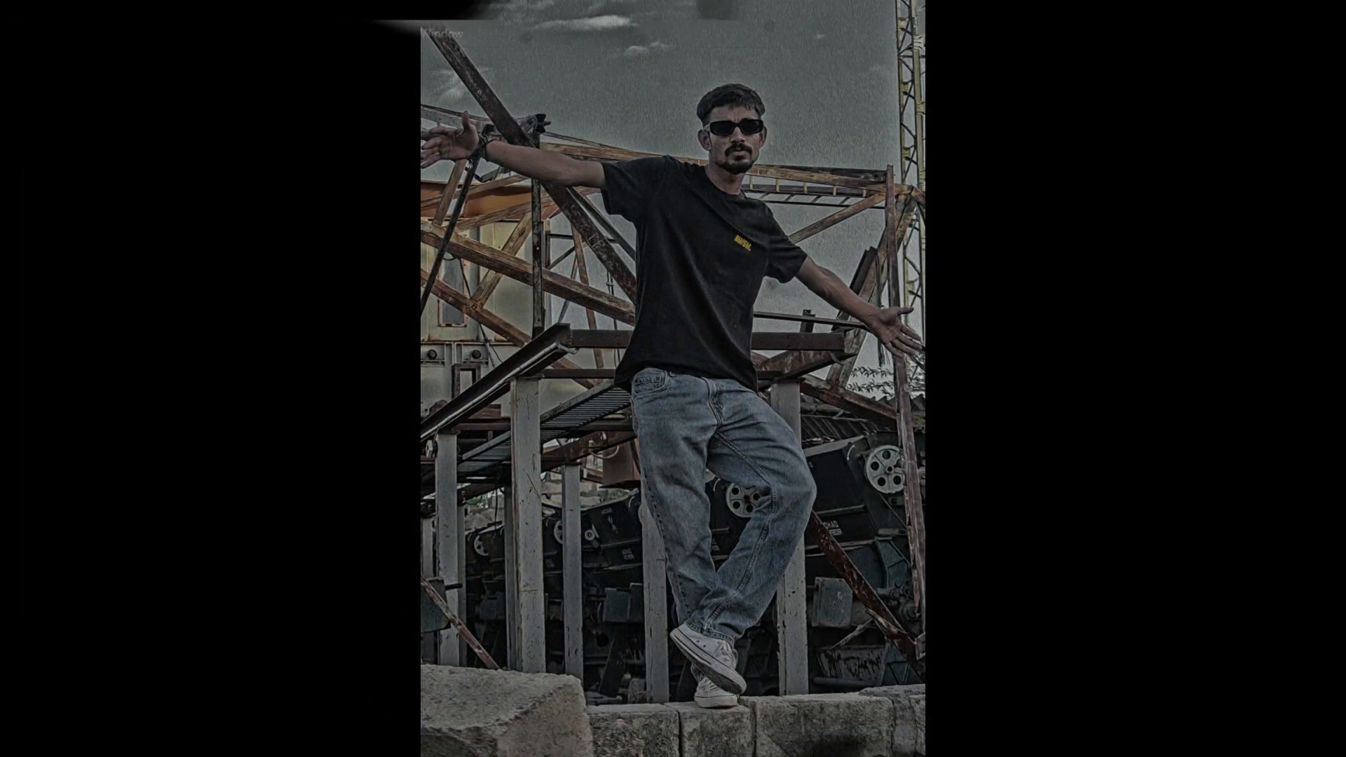